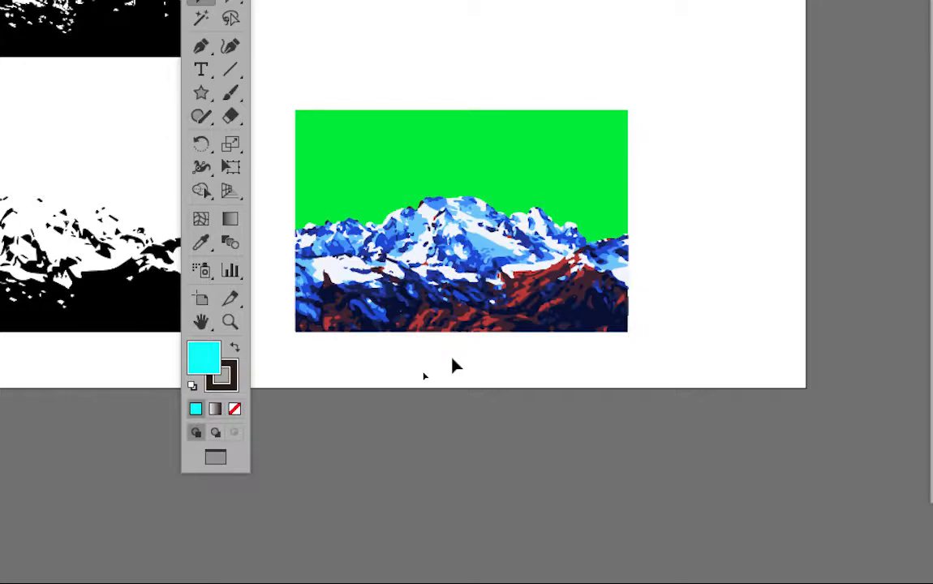
Duplicate the colour mountain tracing straight above the original, aligned with the upper black-and-white tracing.
{"action": "left_click", "coordinate": [463, 321]}
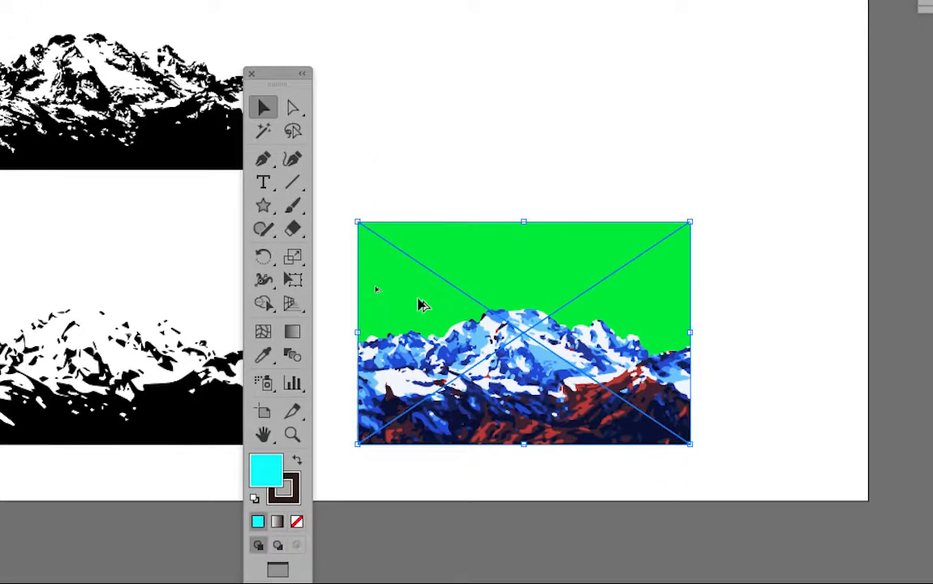
{"action": "left_click_drag", "start_coordinate": [442, 343], "coordinate": [444, 181]}
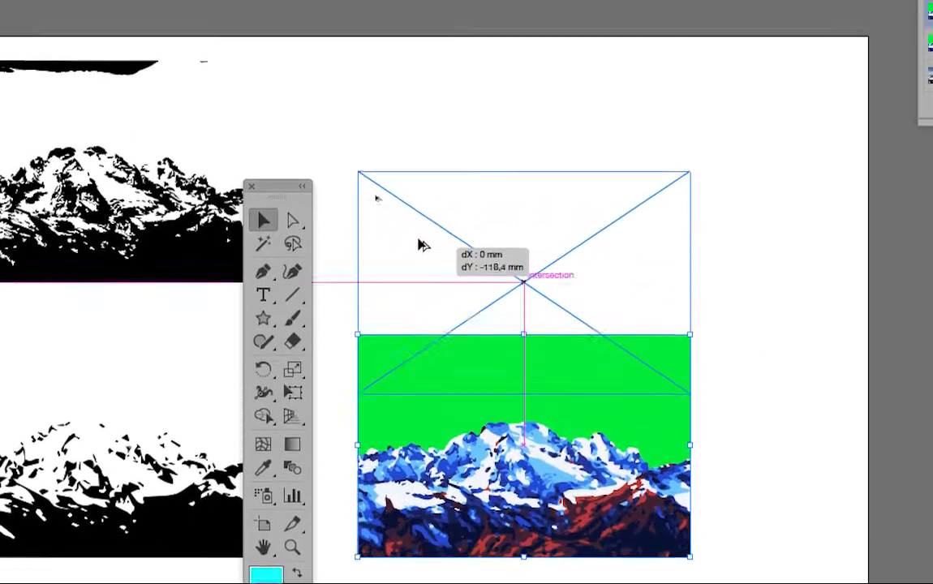
{"action": "left_click_drag", "start_coordinate": [424, 245], "coordinate": [422, 216]}
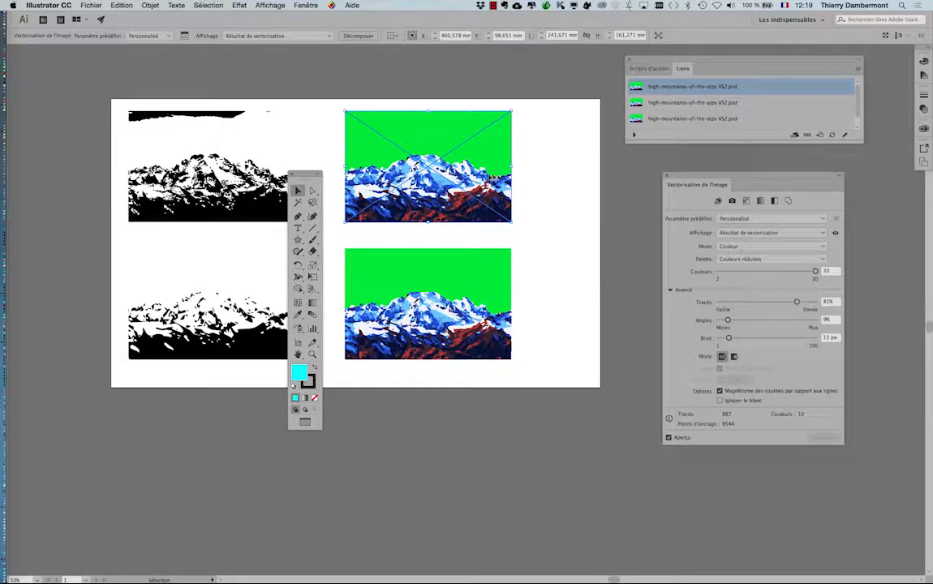
Move the floating toolbox clear of the two colour tracings, over the black-and-white ones.
{"action": "key", "text": "super+plus"}
{"action": "left_click_drag", "start_coordinate": [309, 175], "coordinate": [114, 129]}
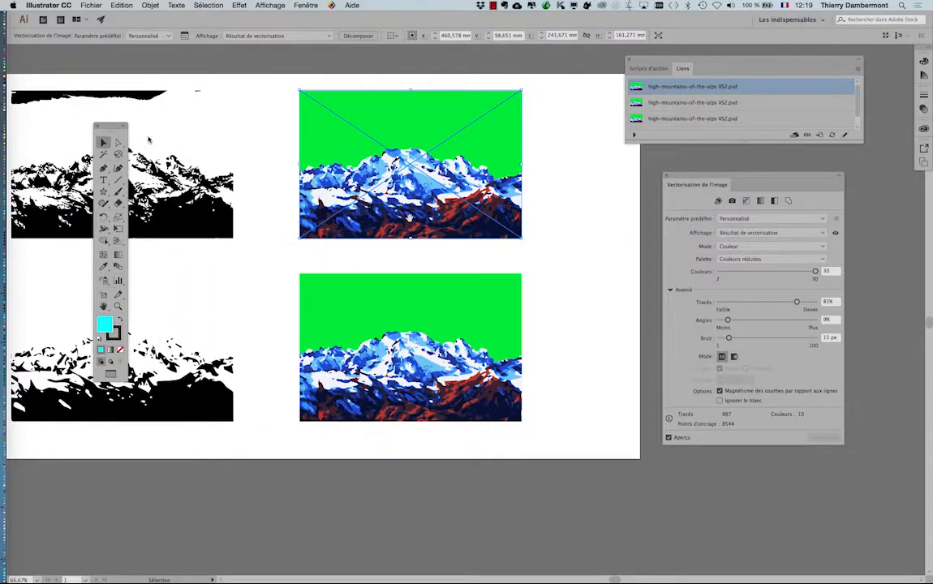
{"action": "left_click_drag", "start_coordinate": [415, 215], "coordinate": [350, 243]}
{"action": "left_click", "coordinate": [354, 234], "text": "super"}
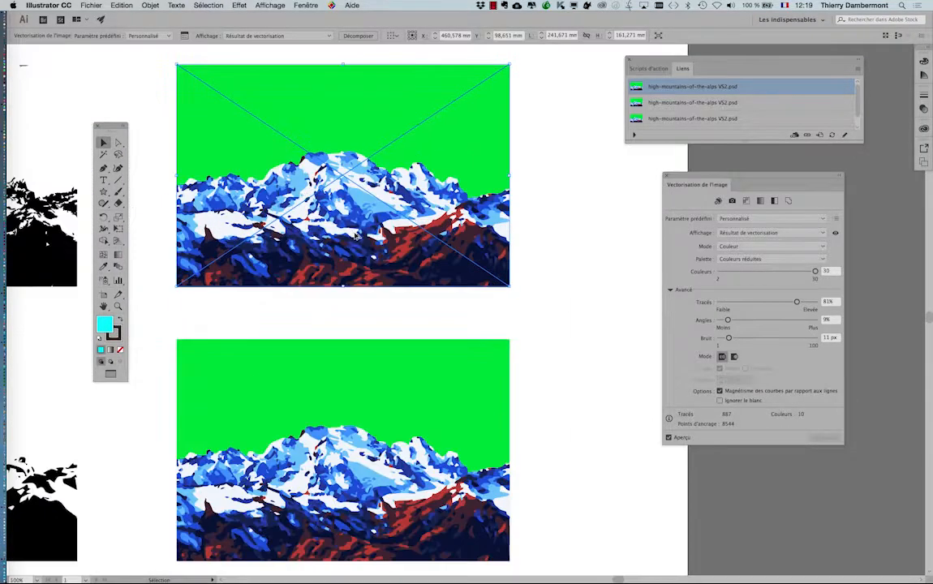
Display the Layers panel and set its row size to a custom 80 pixels.
{"action": "left_click", "coordinate": [306, 5]}
{"action": "left_click", "coordinate": [346, 188]}
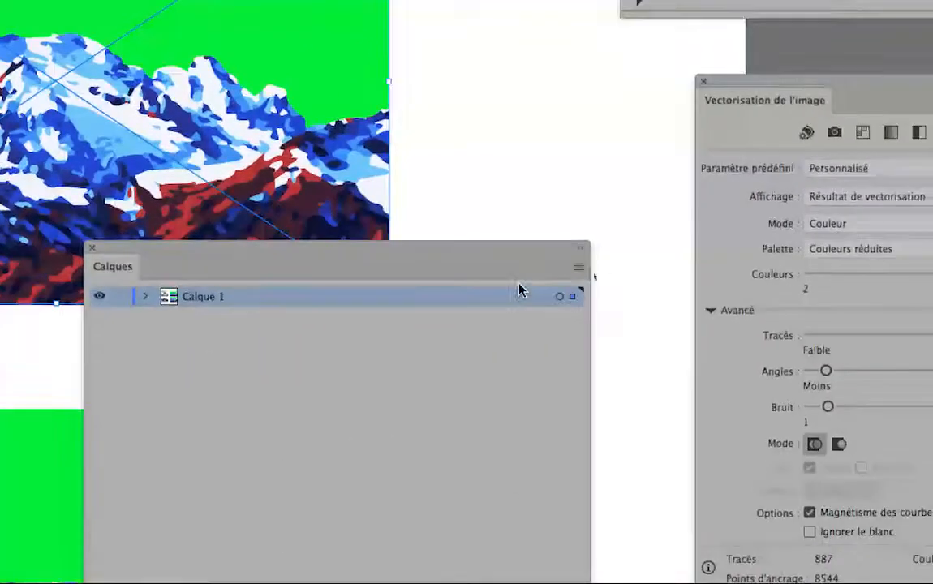
{"action": "left_click", "coordinate": [578, 267]}
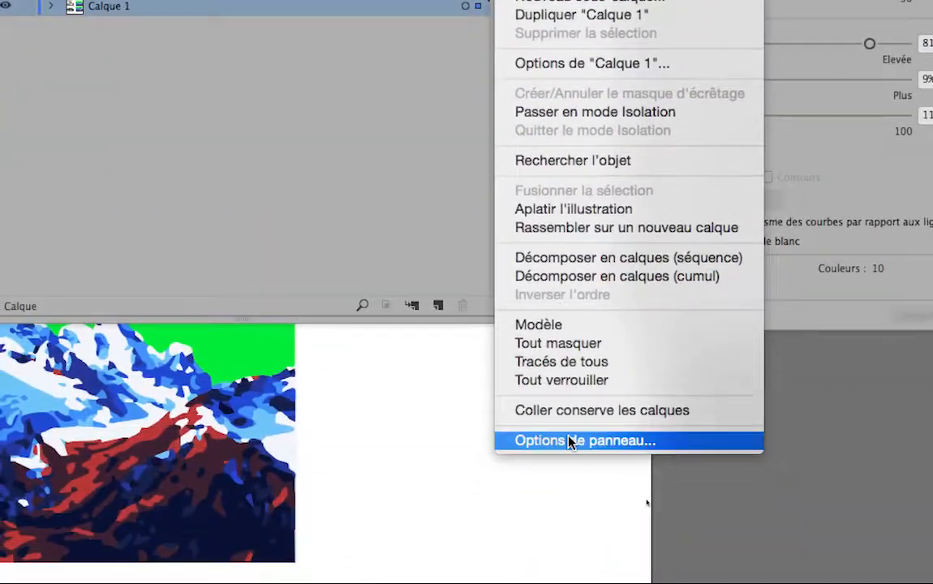
{"action": "left_click", "coordinate": [570, 441]}
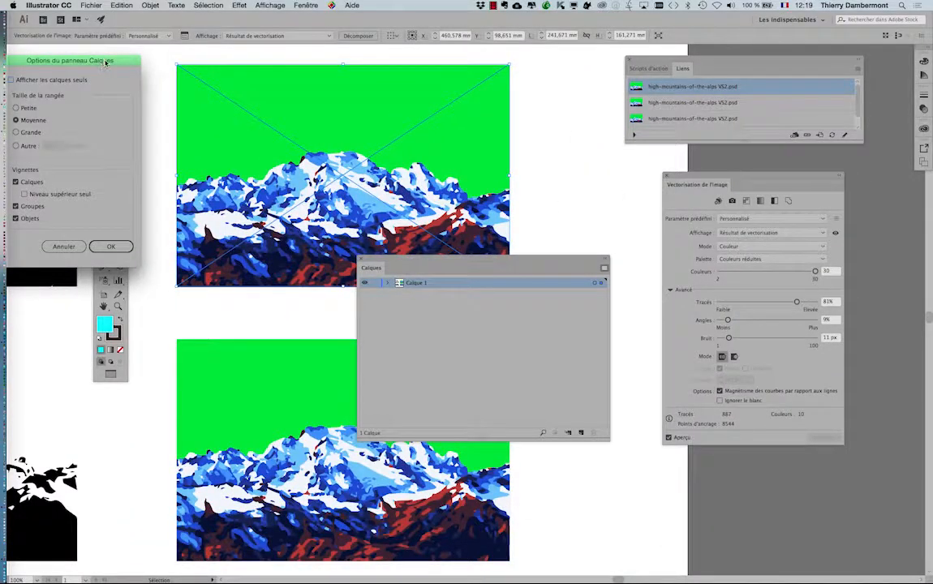
{"action": "left_click_drag", "start_coordinate": [106, 63], "coordinate": [604, 144]}
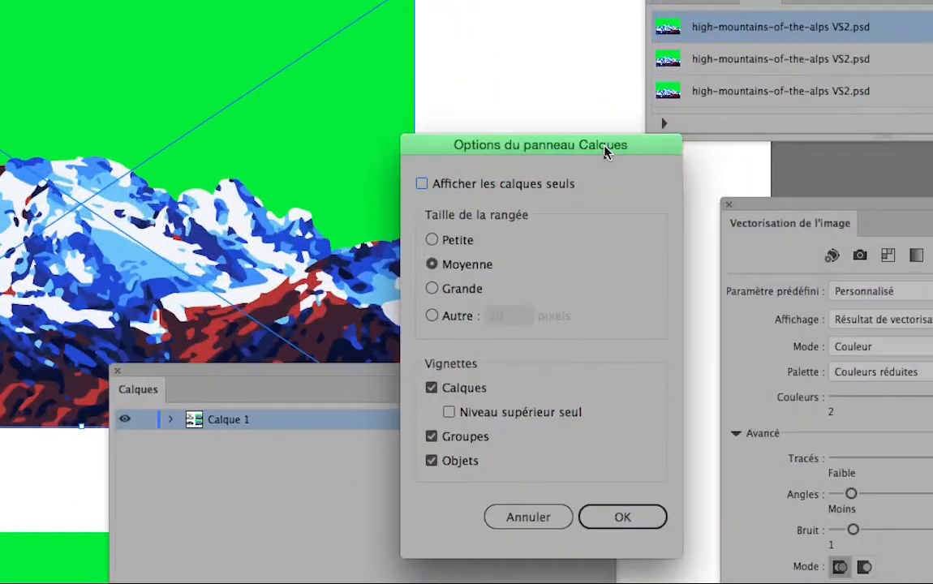
{"action": "left_click", "coordinate": [462, 317]}
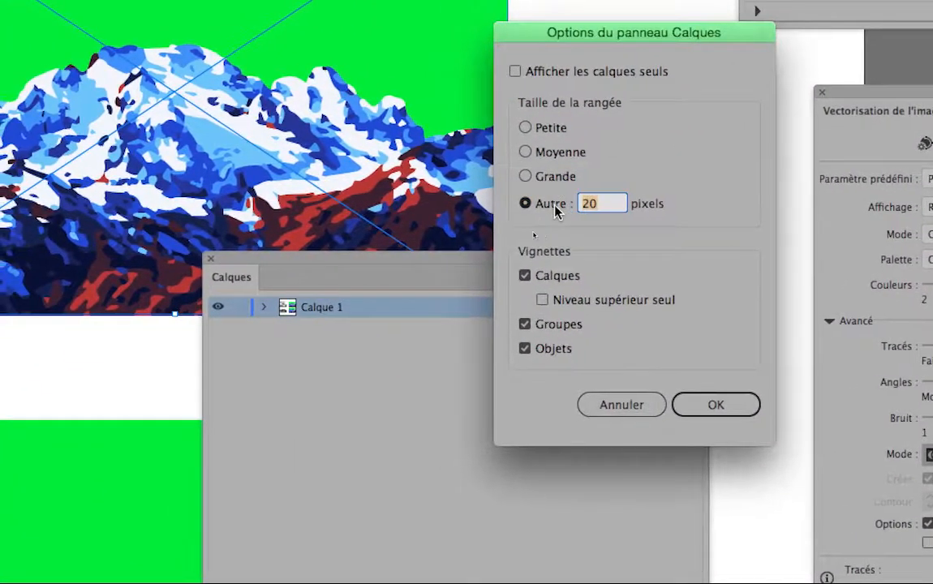
{"action": "type", "text": "80"}
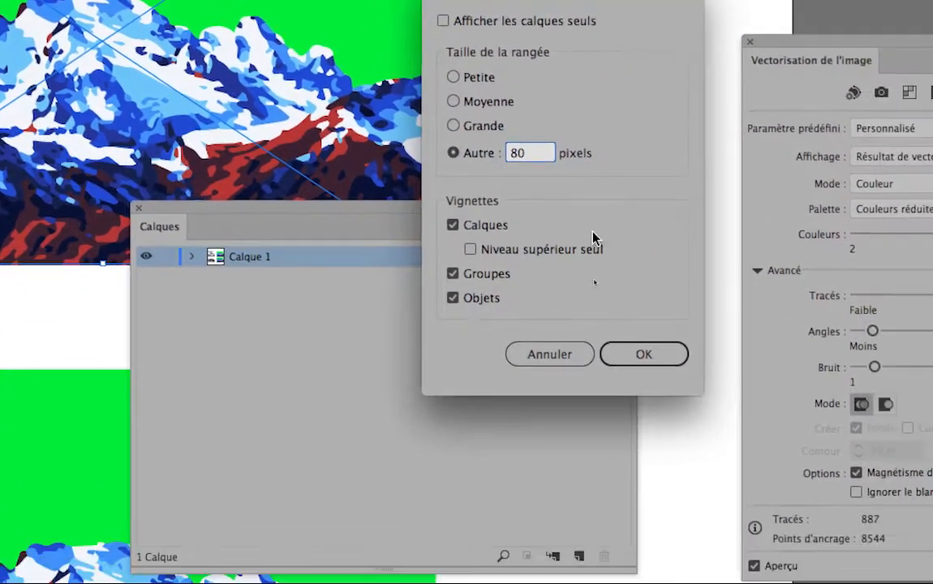
{"action": "left_click", "coordinate": [714, 404]}
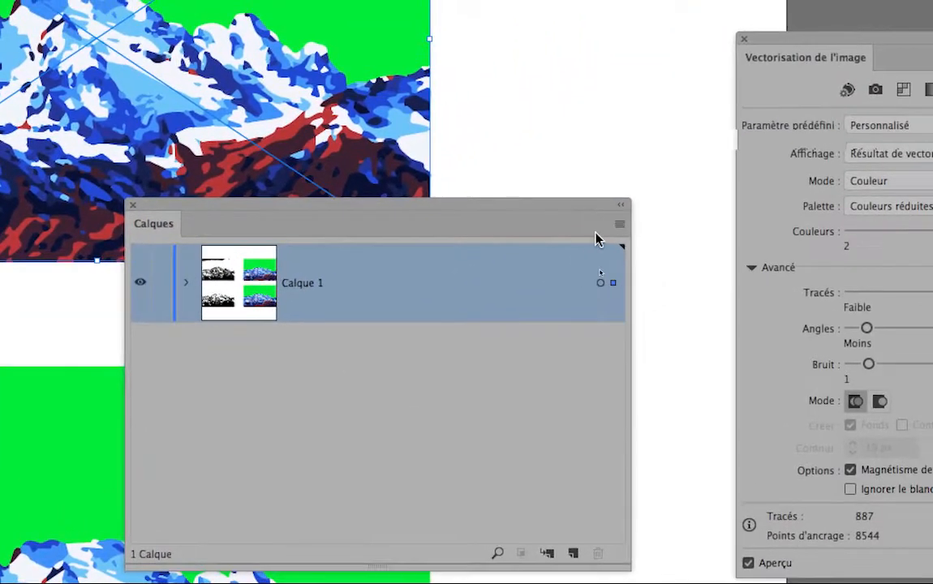
Review the custom row size in the Layers panel options and close them again.
{"action": "left_click", "coordinate": [682, 152]}
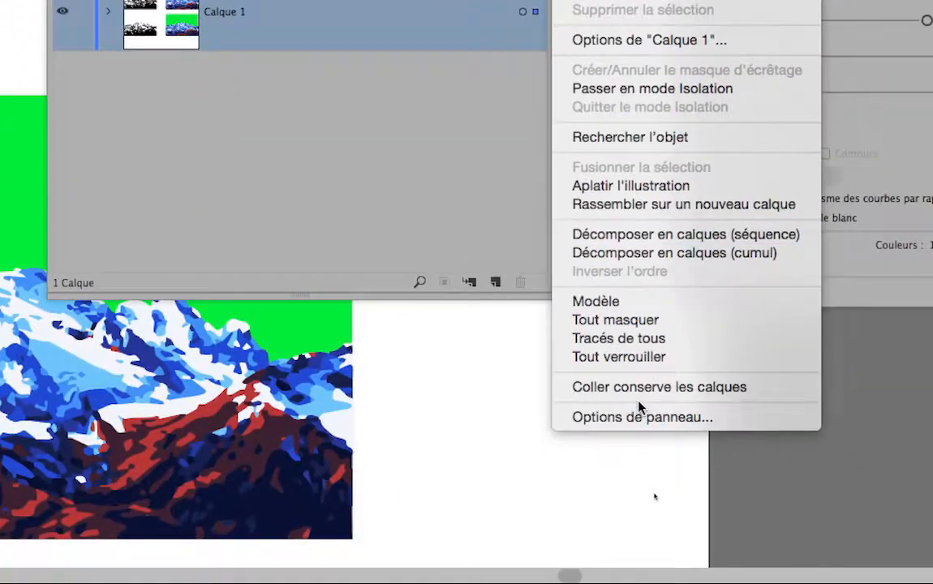
{"action": "left_click", "coordinate": [641, 416]}
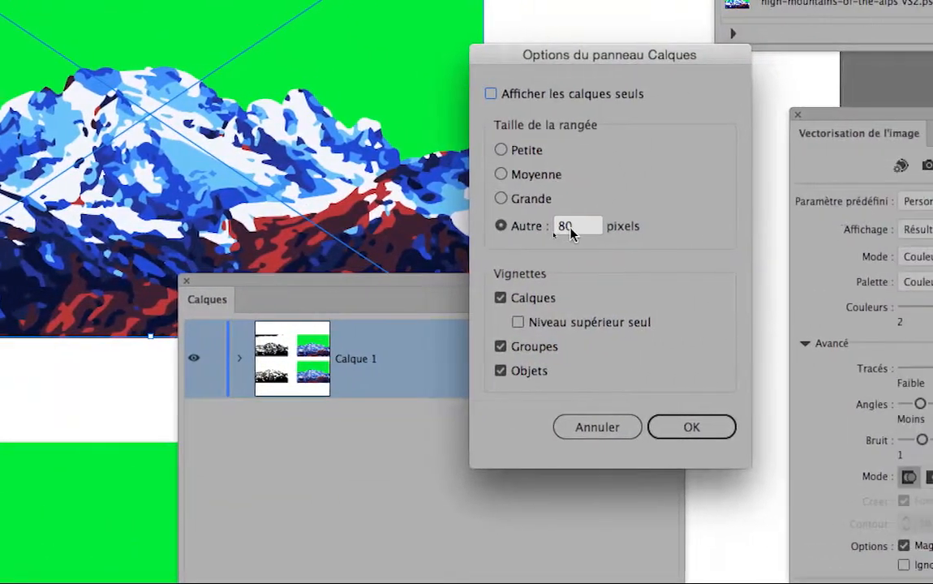
{"action": "left_click_drag", "start_coordinate": [620, 227], "coordinate": [600, 226]}
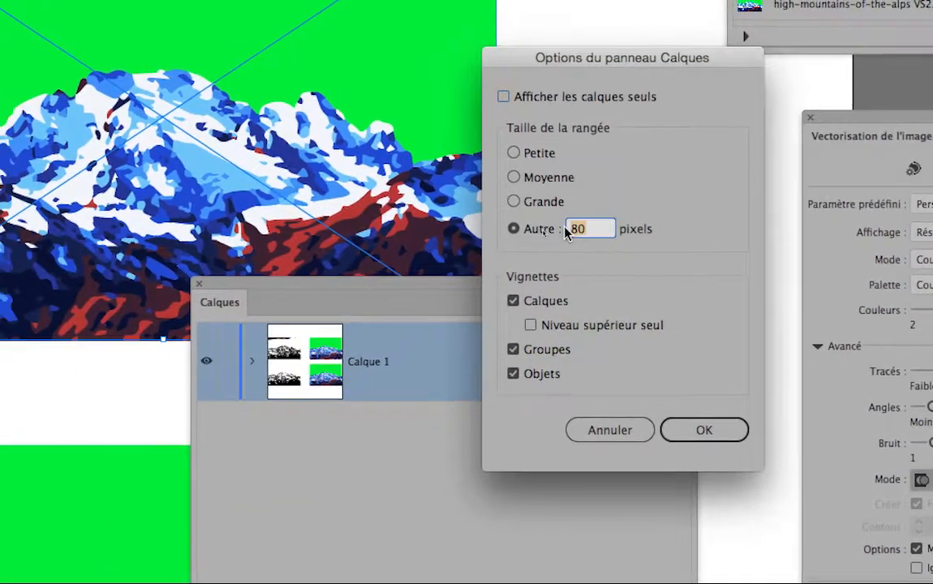
{"action": "left_click", "coordinate": [719, 432]}
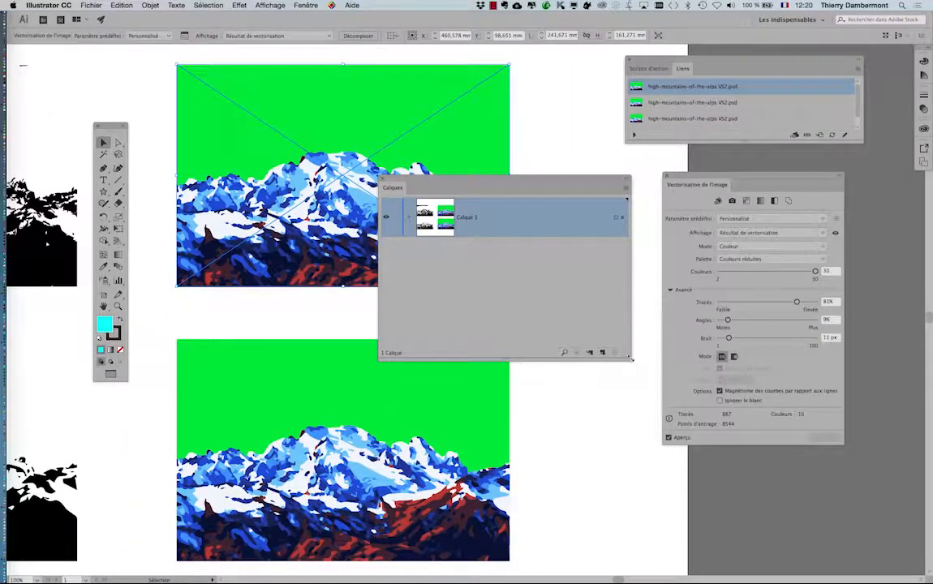
Enlarge the Layers panel and expand Calque 1 to list the image tracings it contains.
{"action": "left_click_drag", "start_coordinate": [632, 359], "coordinate": [662, 500]}
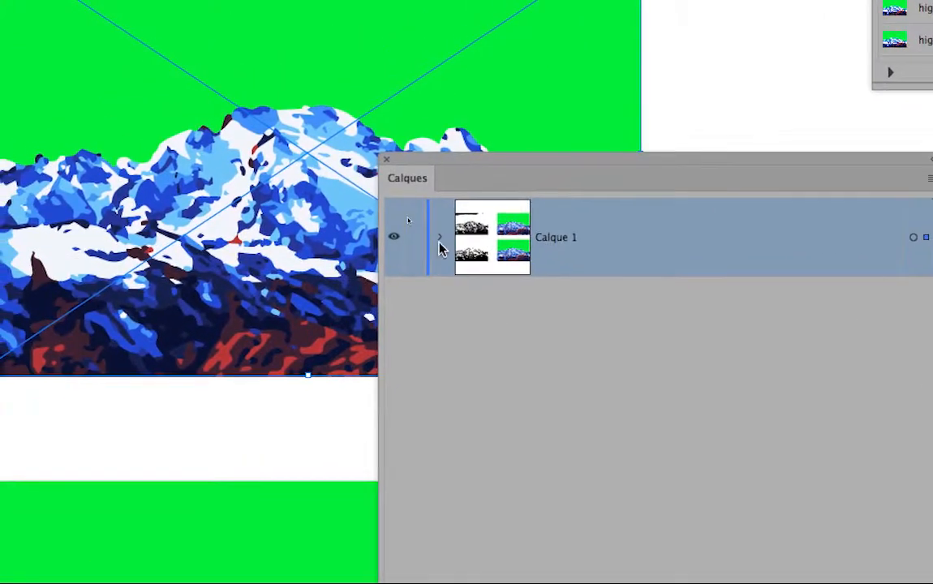
{"action": "left_click", "coordinate": [350, 169]}
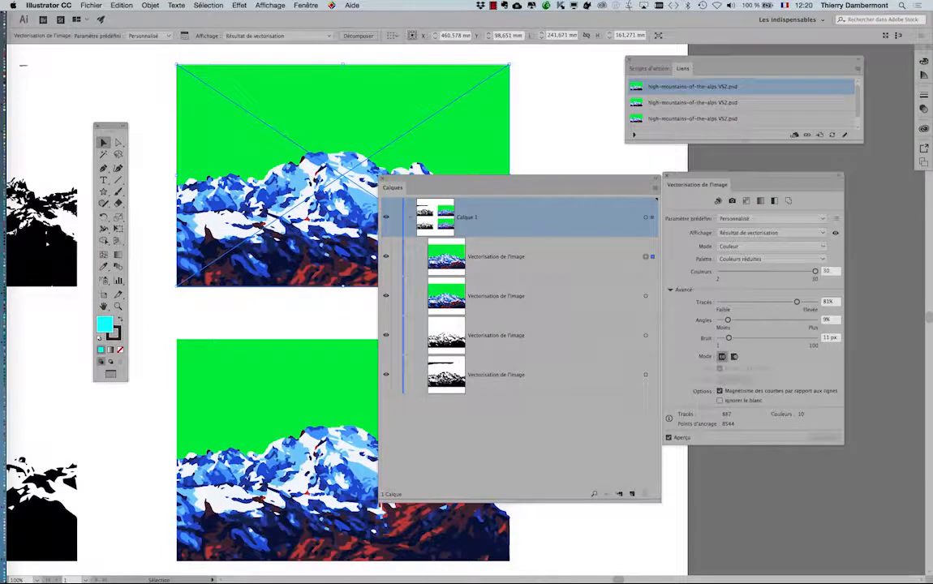
{"action": "left_click", "coordinate": [410, 219]}
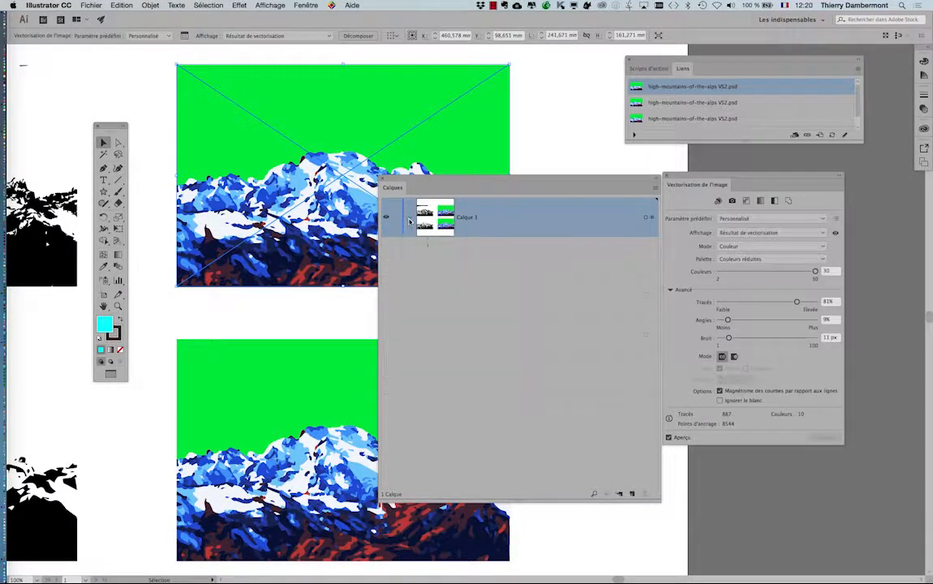
{"action": "left_click", "coordinate": [410, 219]}
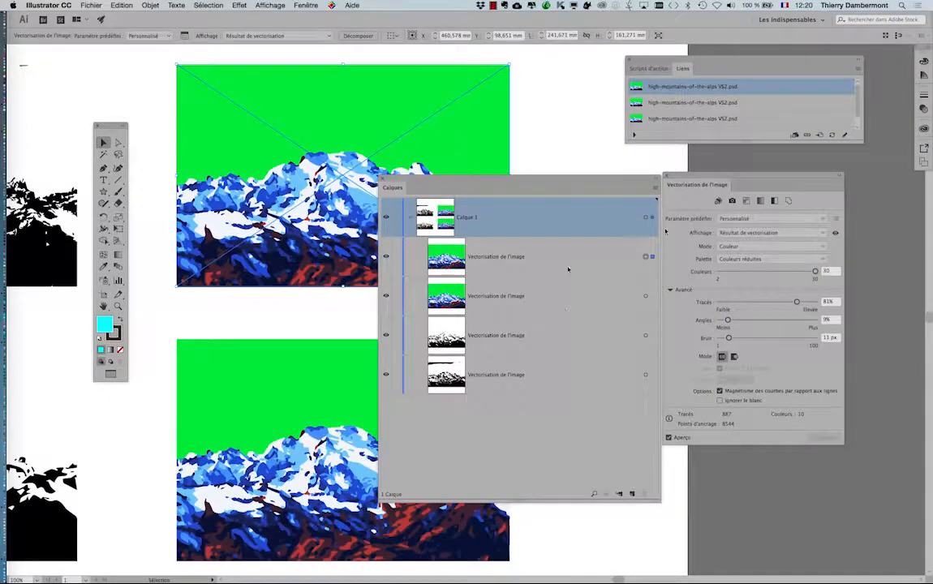
Reposition the Layers panel below the upper colour tracing, clear of the image tracing settings.
{"action": "left_click", "coordinate": [306, 5]}
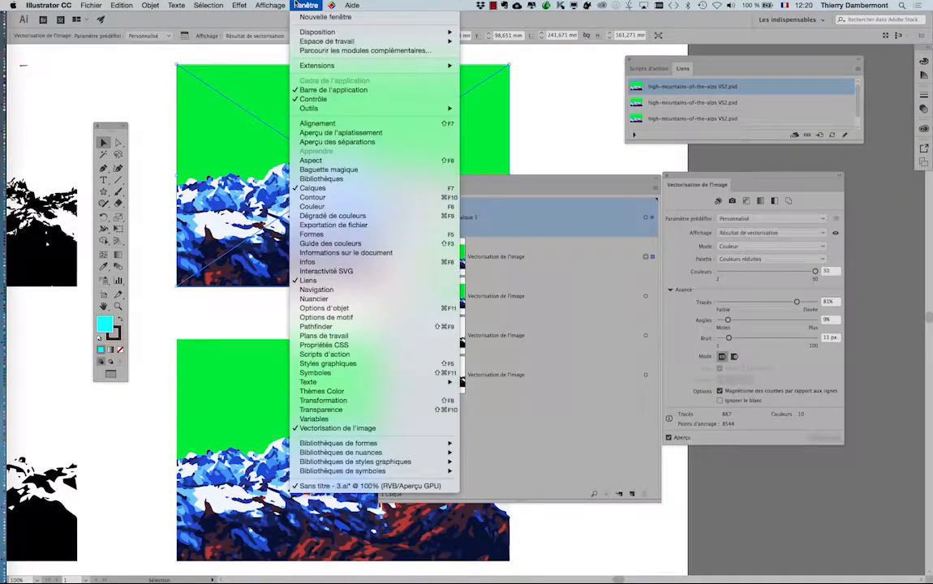
{"action": "left_click", "coordinate": [297, 4]}
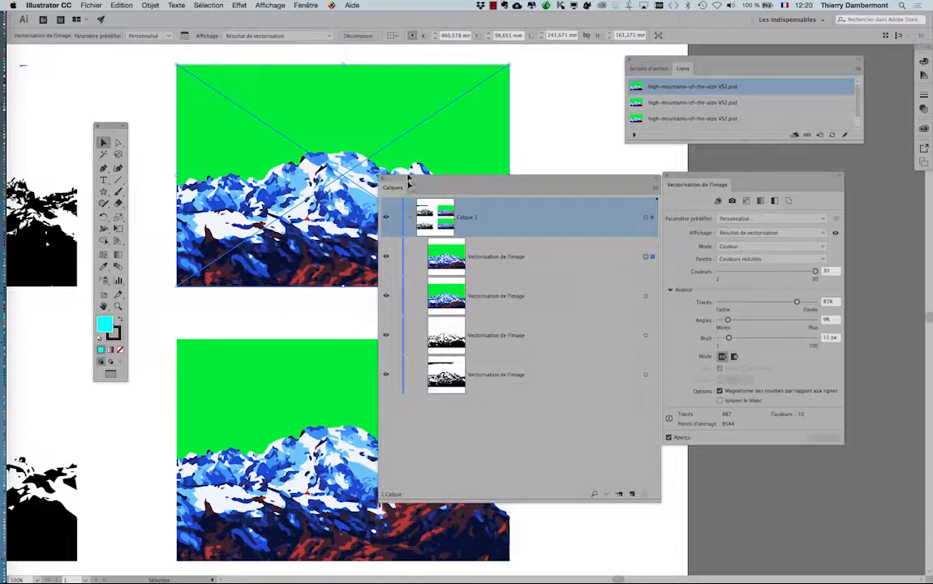
{"action": "left_click_drag", "start_coordinate": [409, 182], "coordinate": [573, 168]}
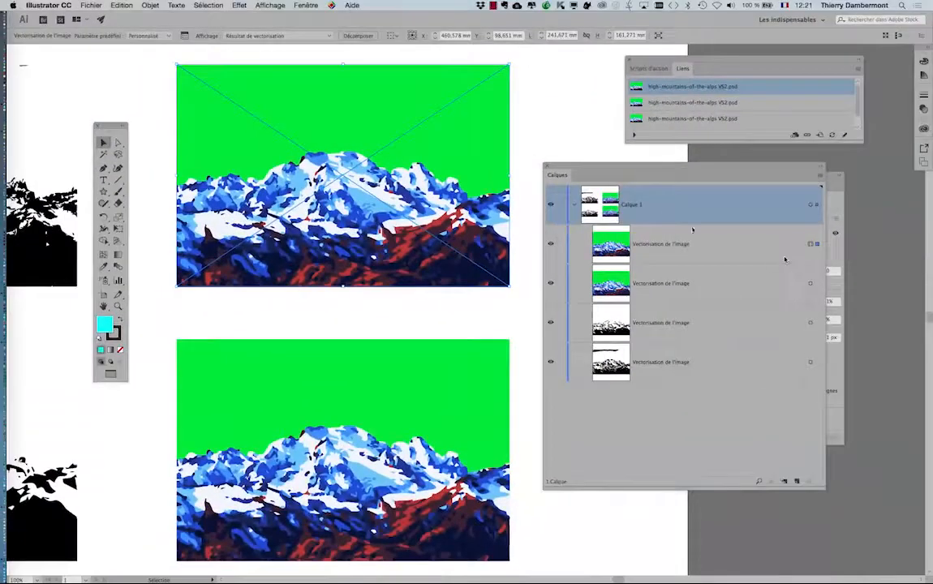
{"action": "left_click_drag", "start_coordinate": [629, 169], "coordinate": [638, 319]}
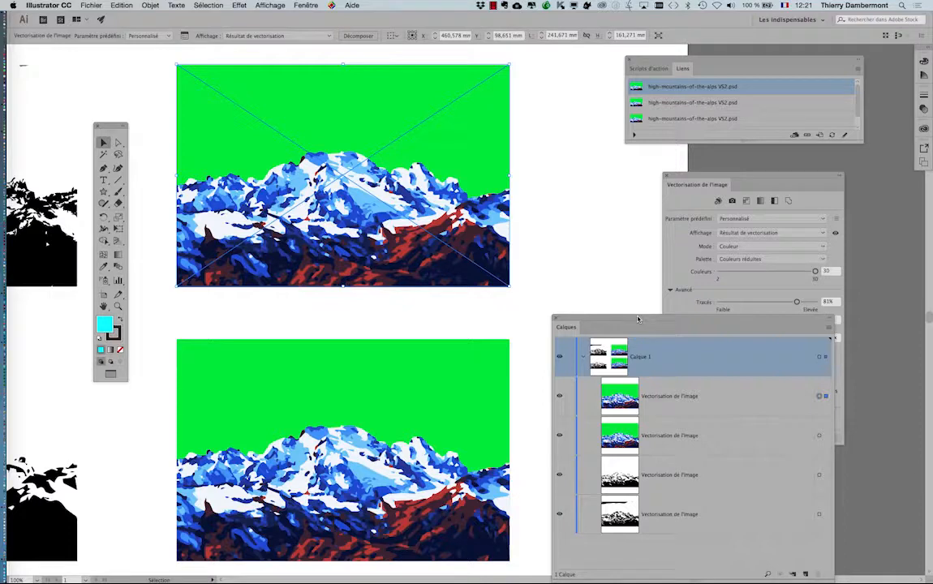
{"action": "left_click_drag", "start_coordinate": [638, 319], "coordinate": [403, 324]}
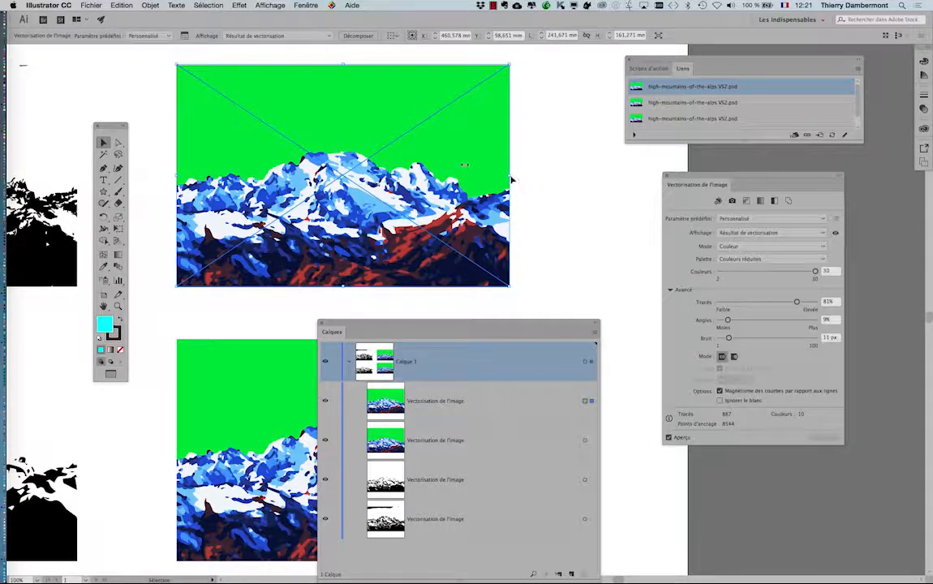
Expand the selected upper colour tracing into editable vector paths.
{"action": "left_click", "coordinate": [151, 5]}
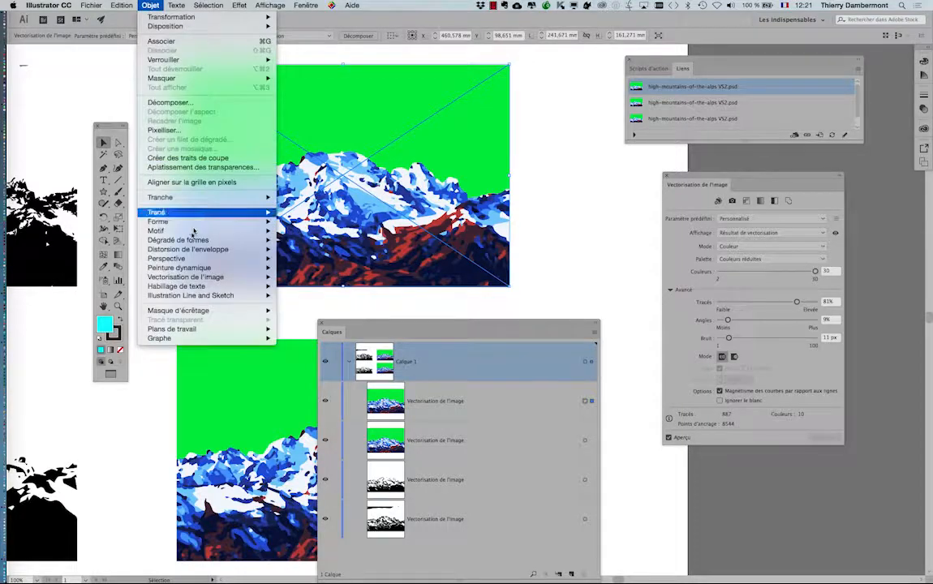
{"action": "mouse_move", "coordinate": [192, 231]}
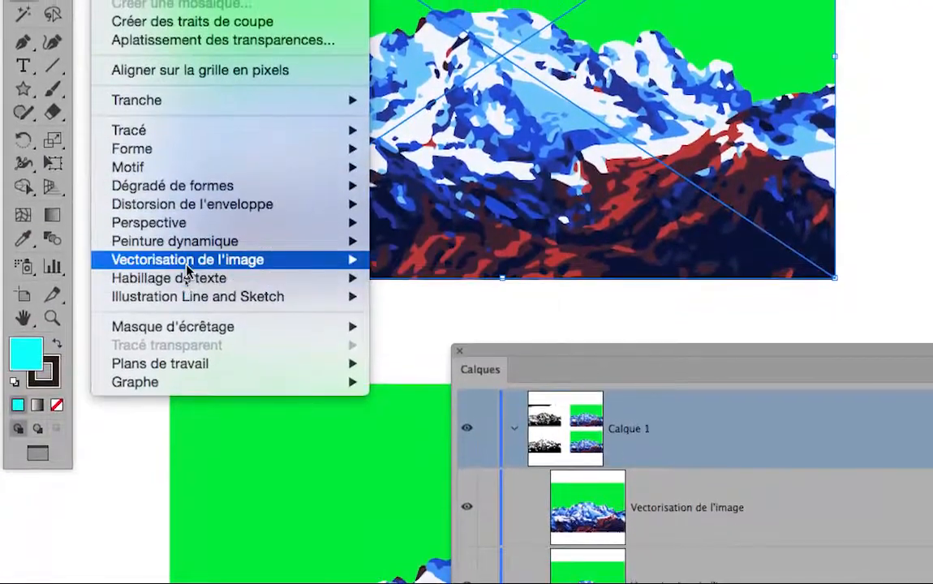
{"action": "mouse_move", "coordinate": [200, 325]}
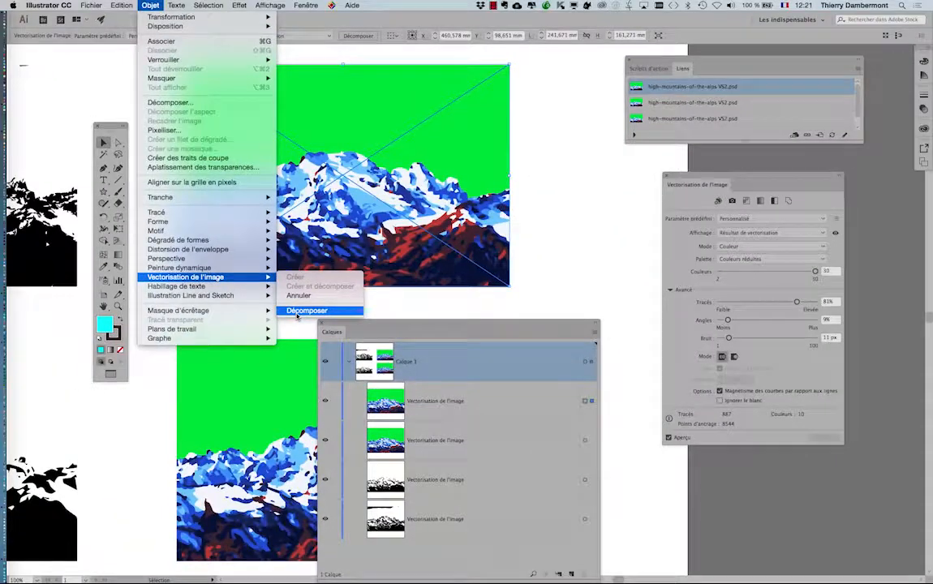
{"action": "left_click", "coordinate": [296, 314]}
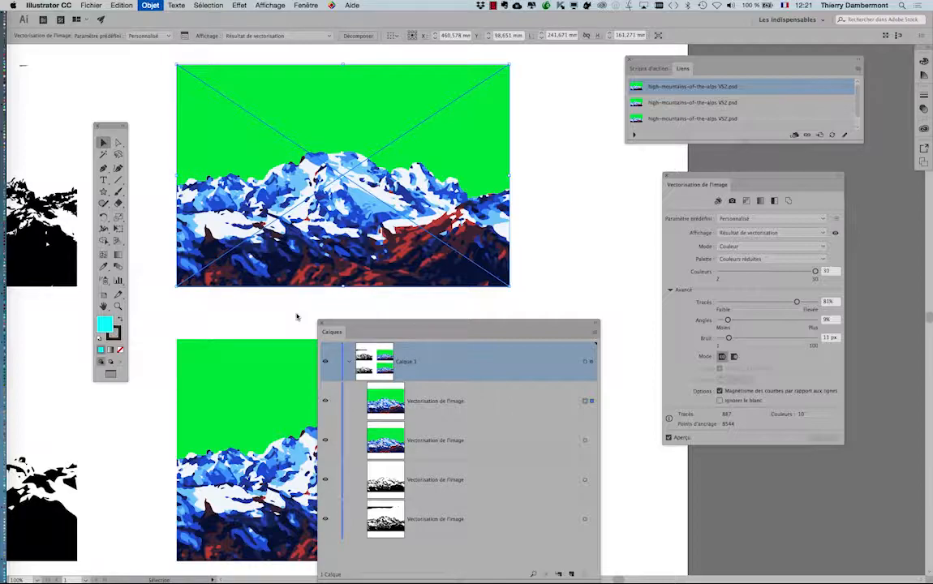
Place the Layers panel beside the colour mountain images and close the image tracing settings panel.
{"action": "left_click_drag", "start_coordinate": [332, 324], "coordinate": [488, 63]}
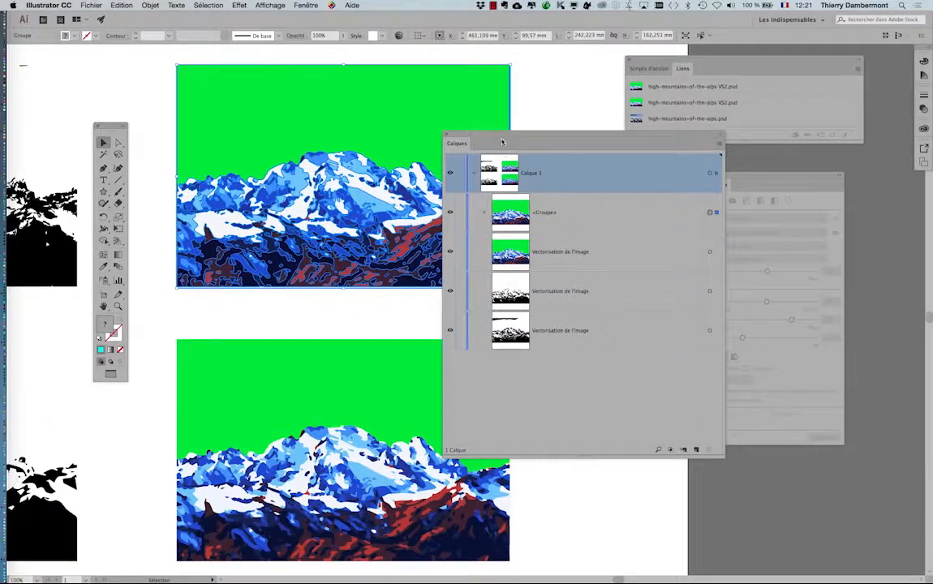
{"action": "left_click_drag", "start_coordinate": [502, 132], "coordinate": [586, 154]}
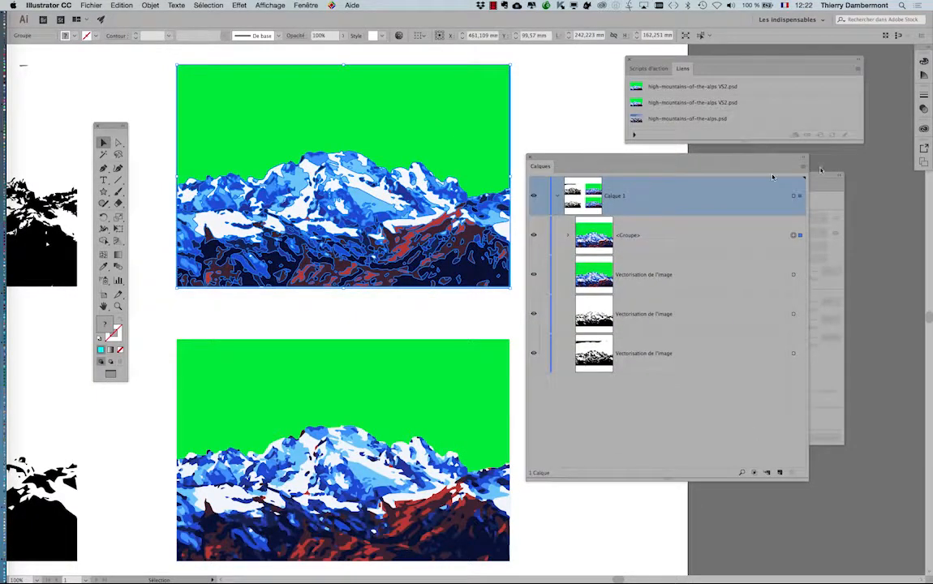
{"action": "left_click_drag", "start_coordinate": [821, 176], "coordinate": [276, 304]}
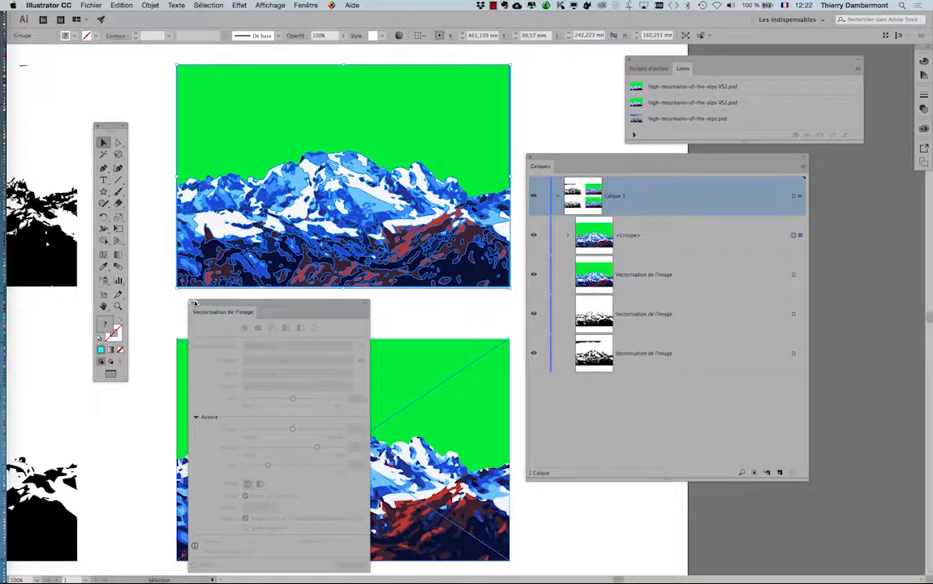
{"action": "left_click", "coordinate": [193, 304]}
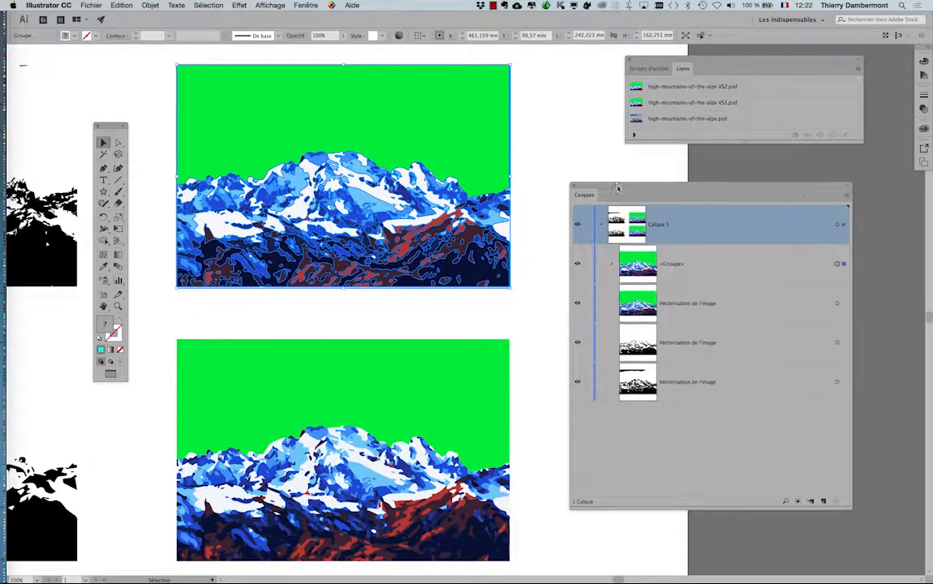